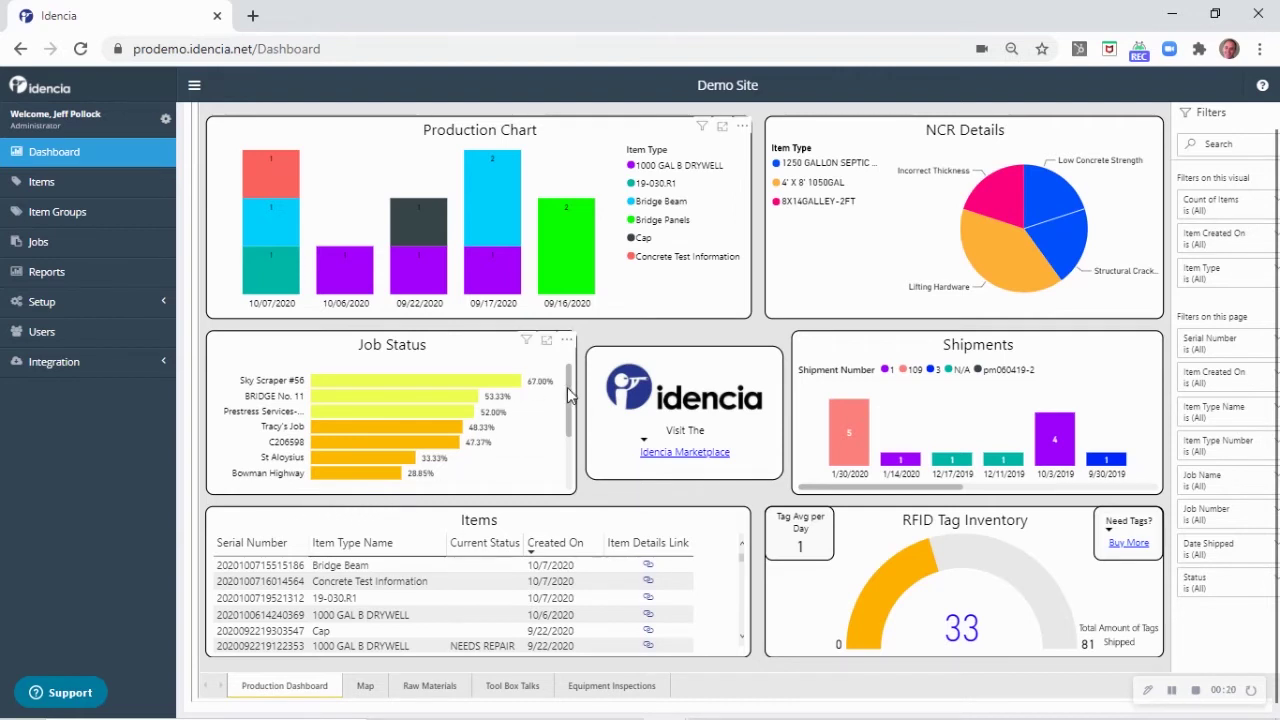
pyautogui.moveTo(567, 387); pyautogui.dragTo(571, 440)
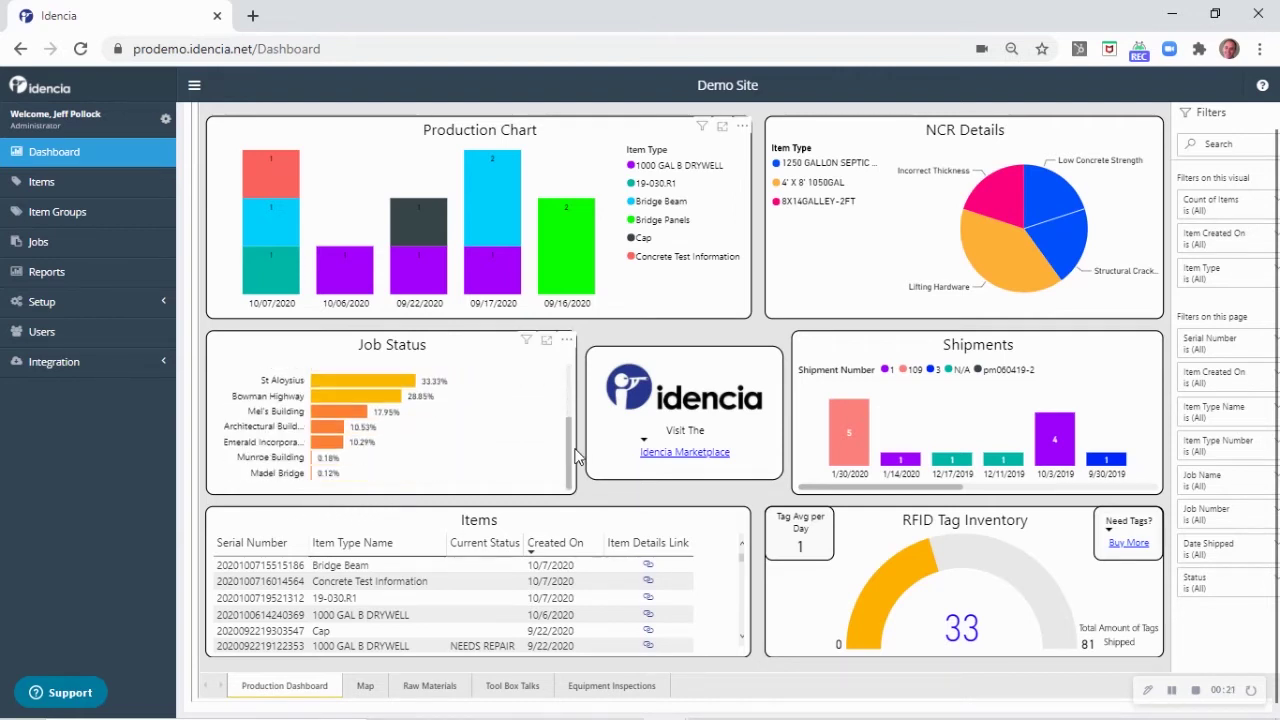
pyautogui.click(331, 428)
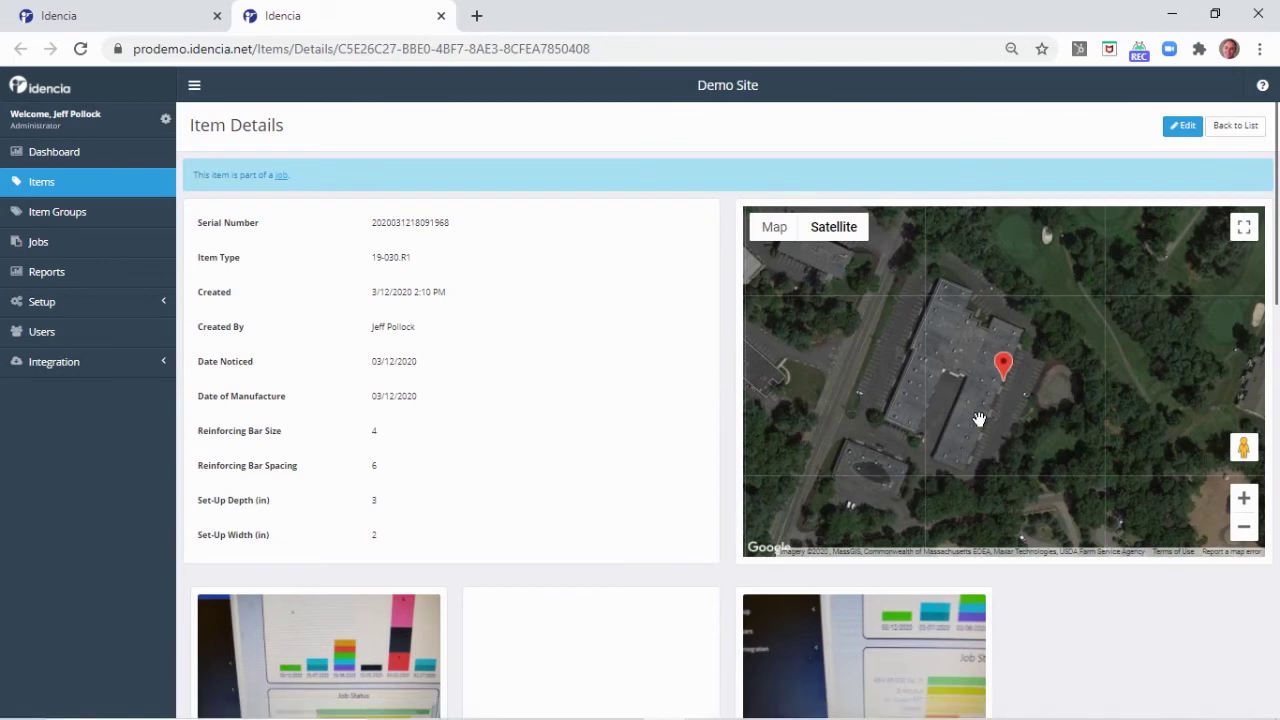
# Scroll through the item details page to review its pre-pour inspection results.
pyautogui.moveTo(1274, 285); pyautogui.dragTo(1275, 705)
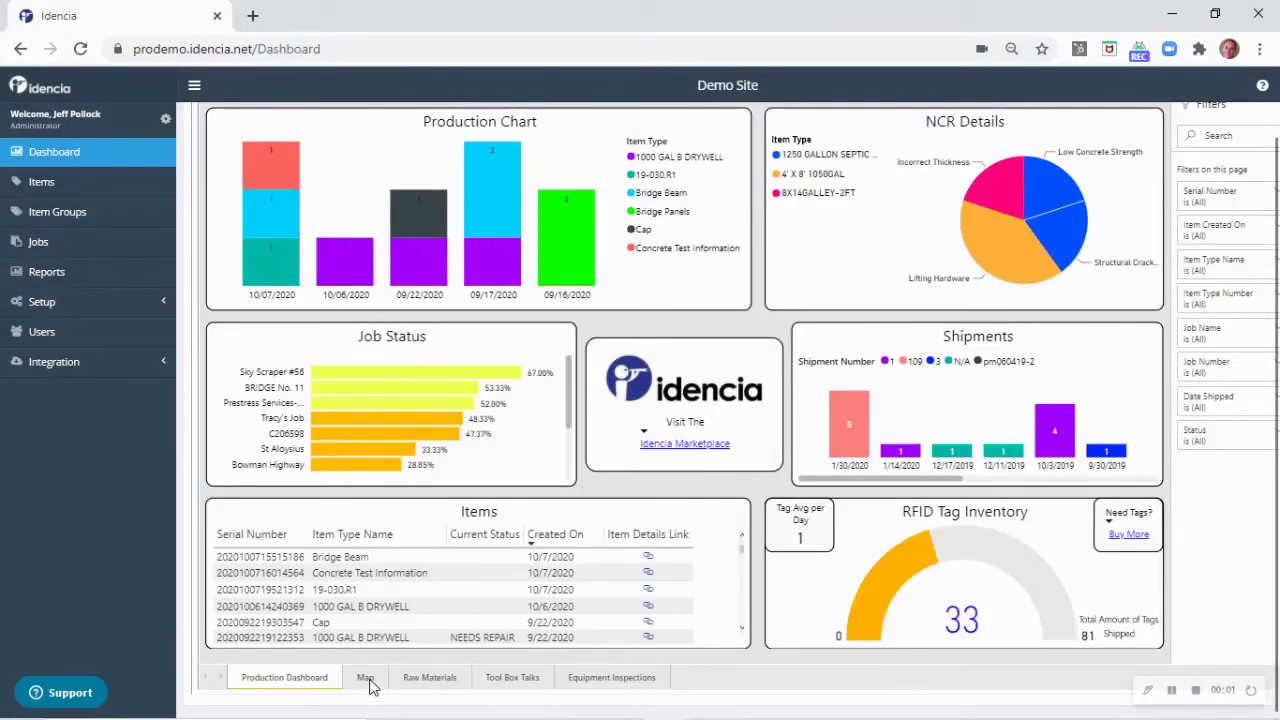
# View items on the yard Map, filter to the 3/12/2020 item, clear it, then go to Reports.
pyautogui.click(368, 682)
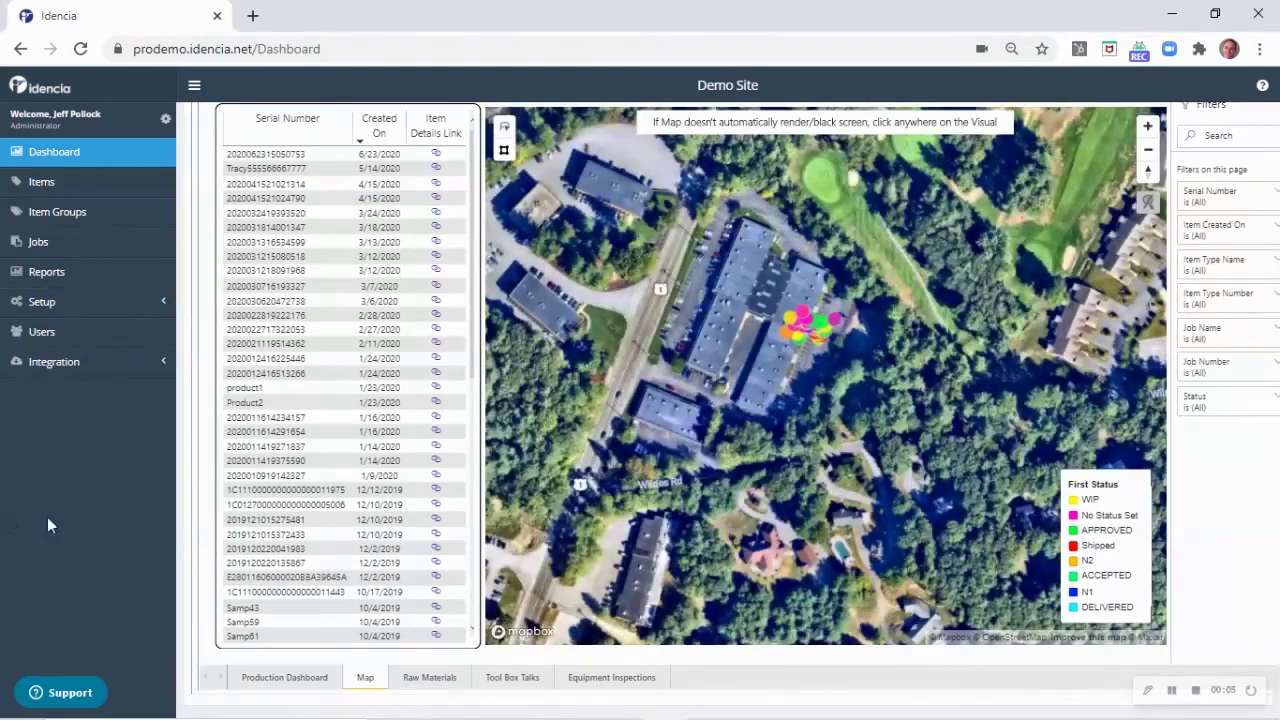
pyautogui.click(288, 257)
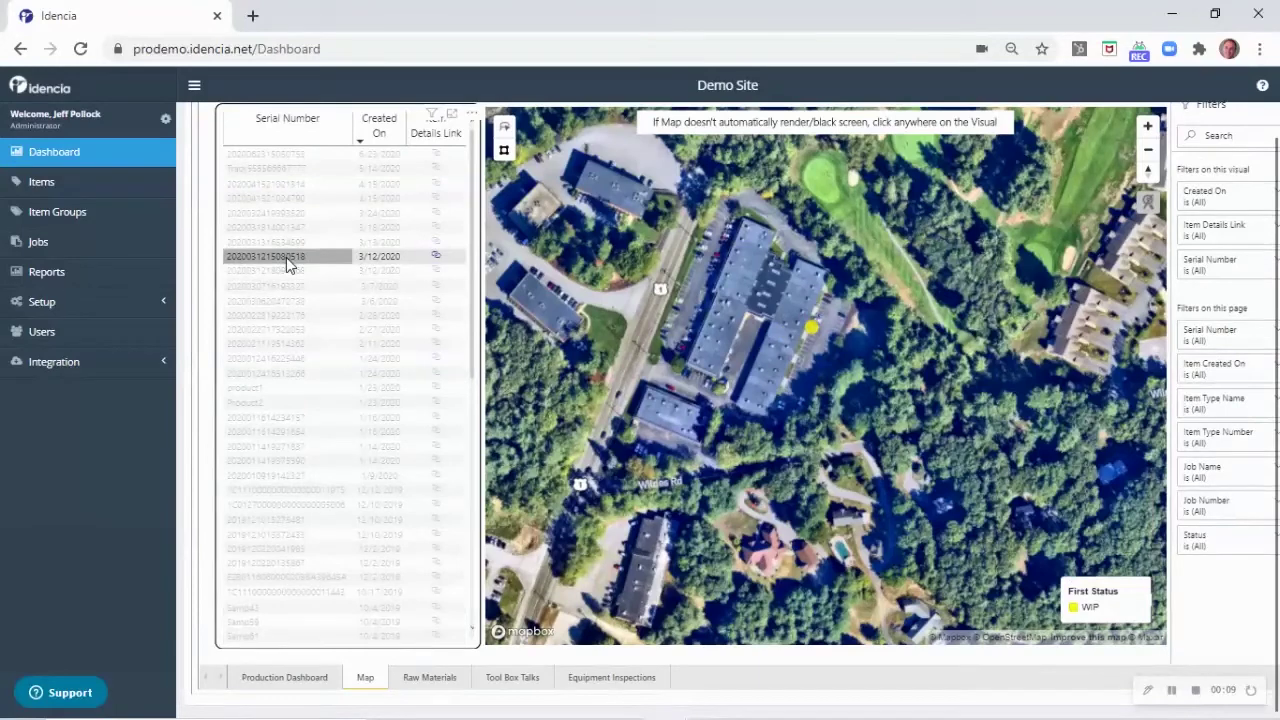
pyautogui.click(1139, 49)
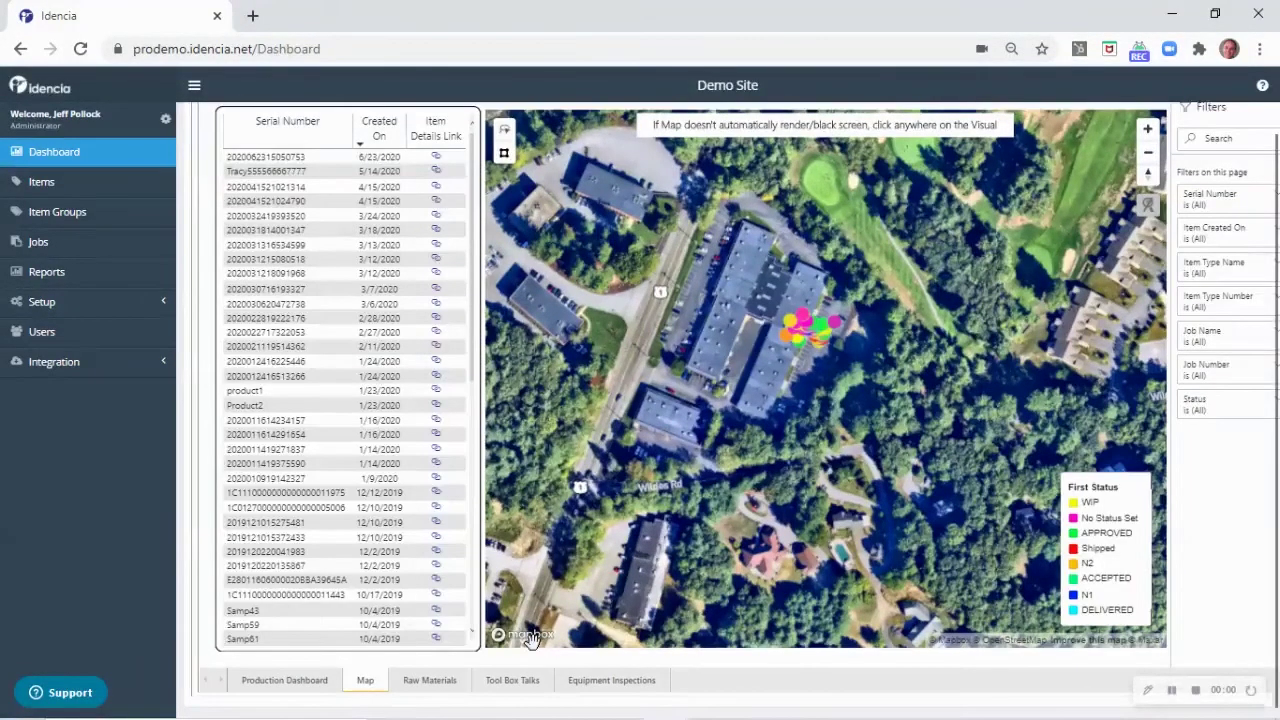
pyautogui.click(42, 273)
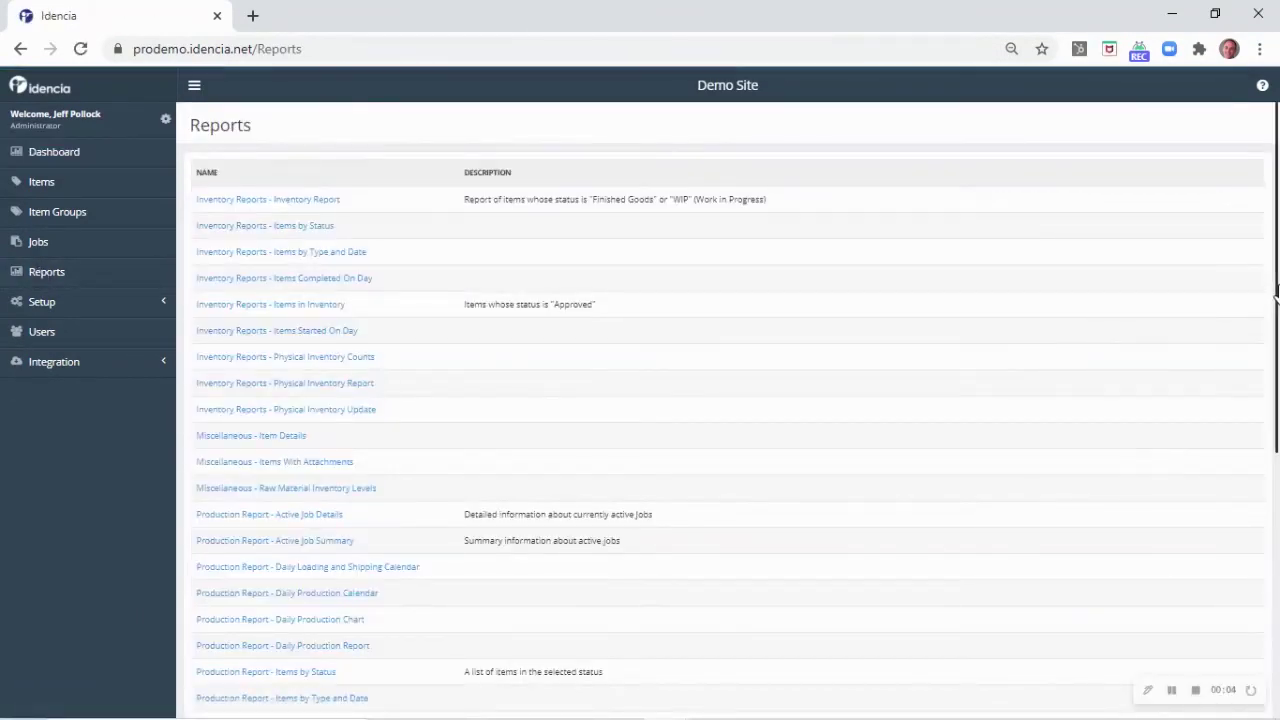
# Open the Repair and Non Compliance Defects Report and bring up the phone mirror.
pyautogui.moveTo(1276, 312); pyautogui.dragTo(1276, 578)
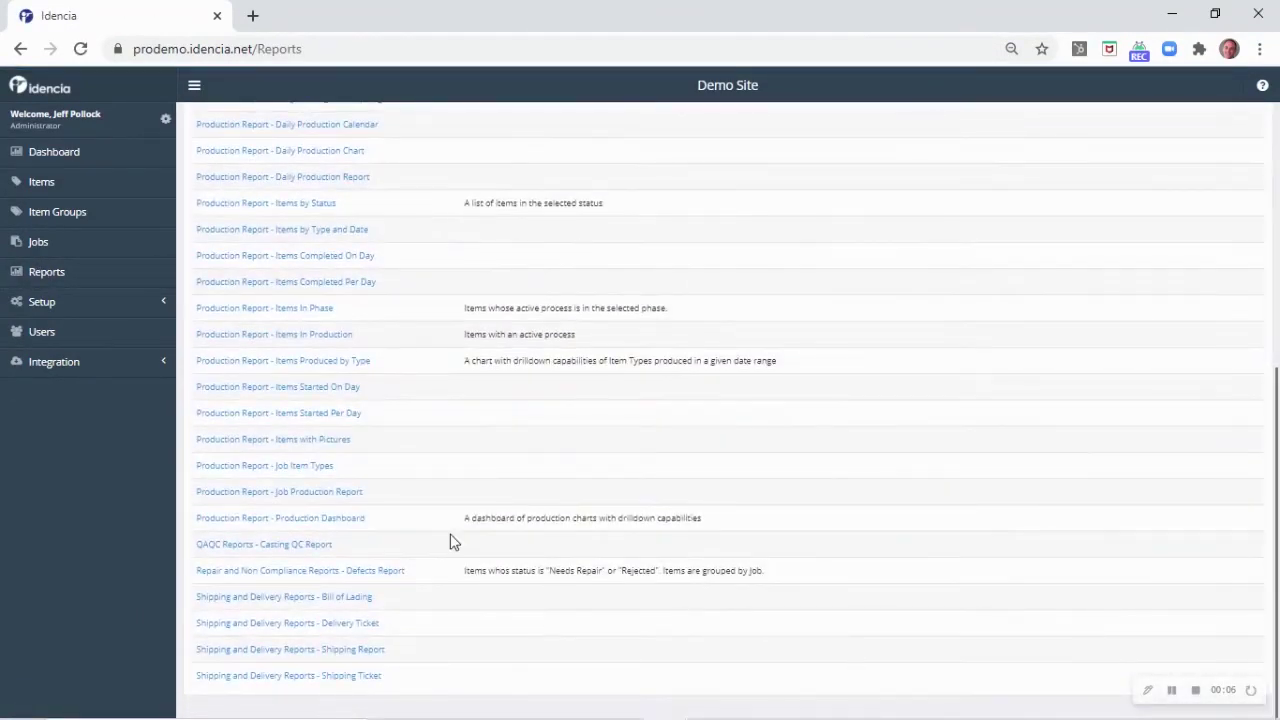
pyautogui.click(270, 574)
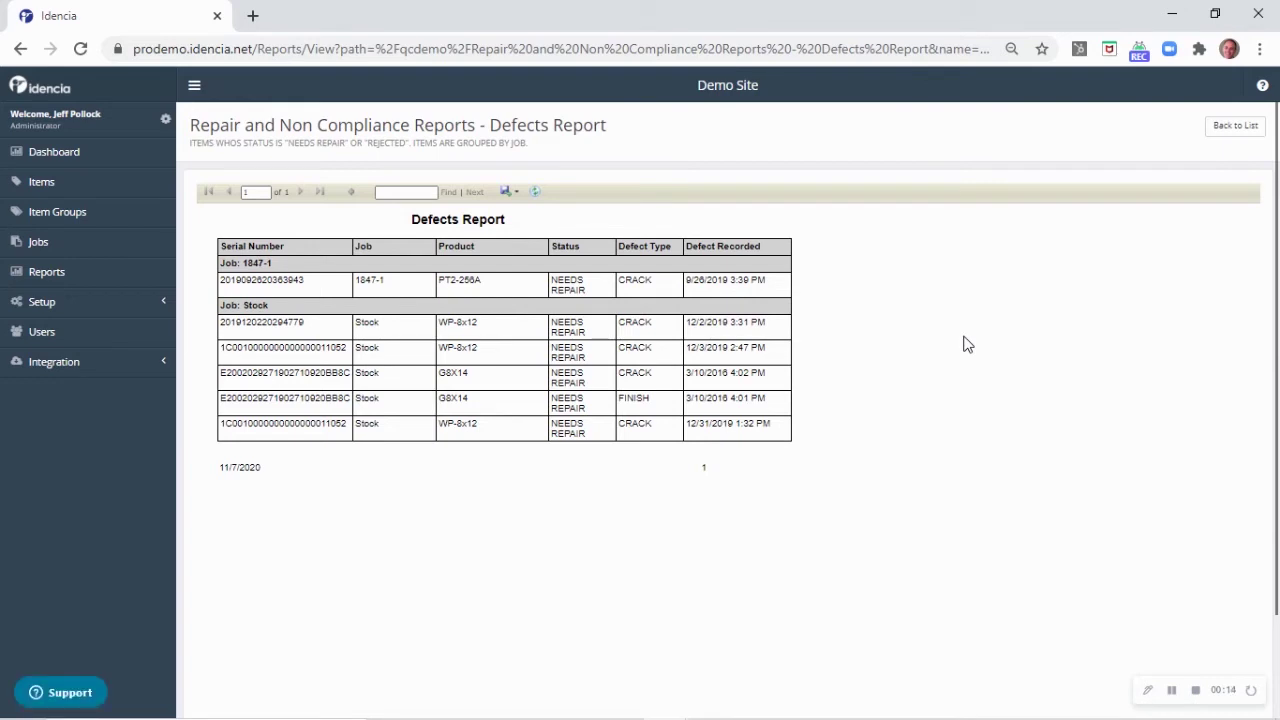
pyautogui.click(1139, 49)
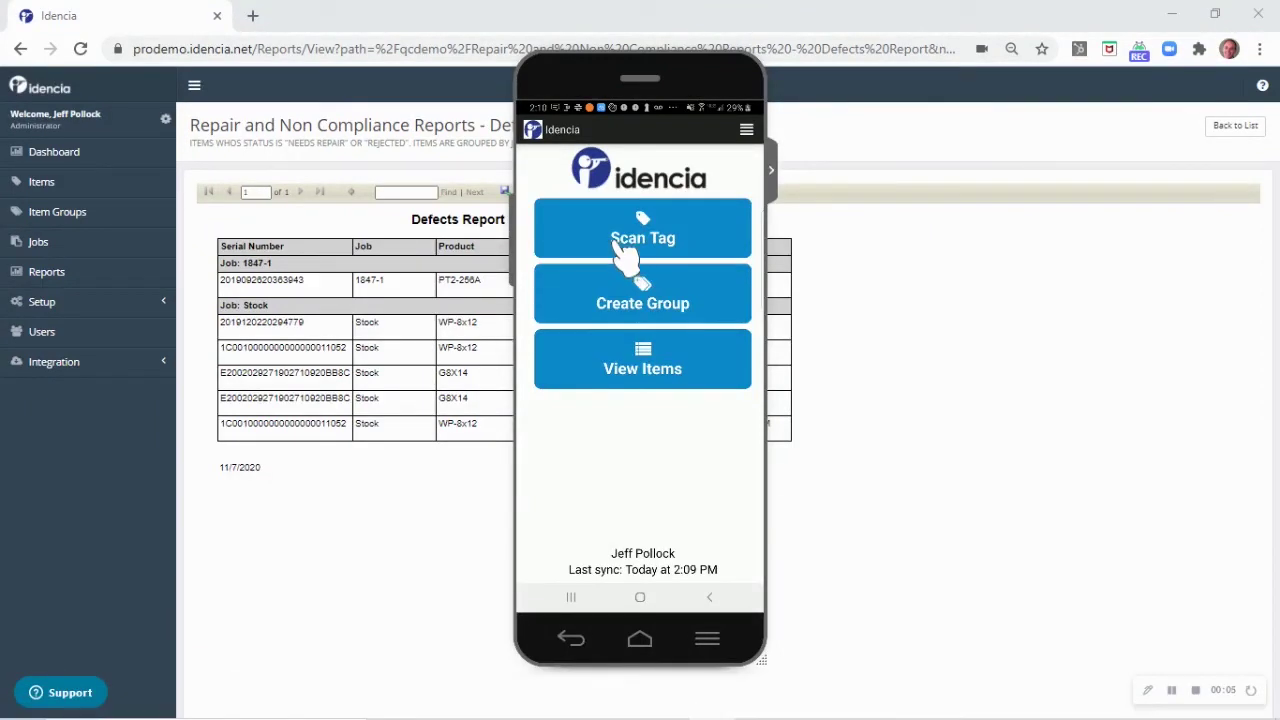
# Scan a Bowman Highway cap's tag and scroll through its 1) Product - Pre Pour Inspection form.
pyautogui.click(618, 242)
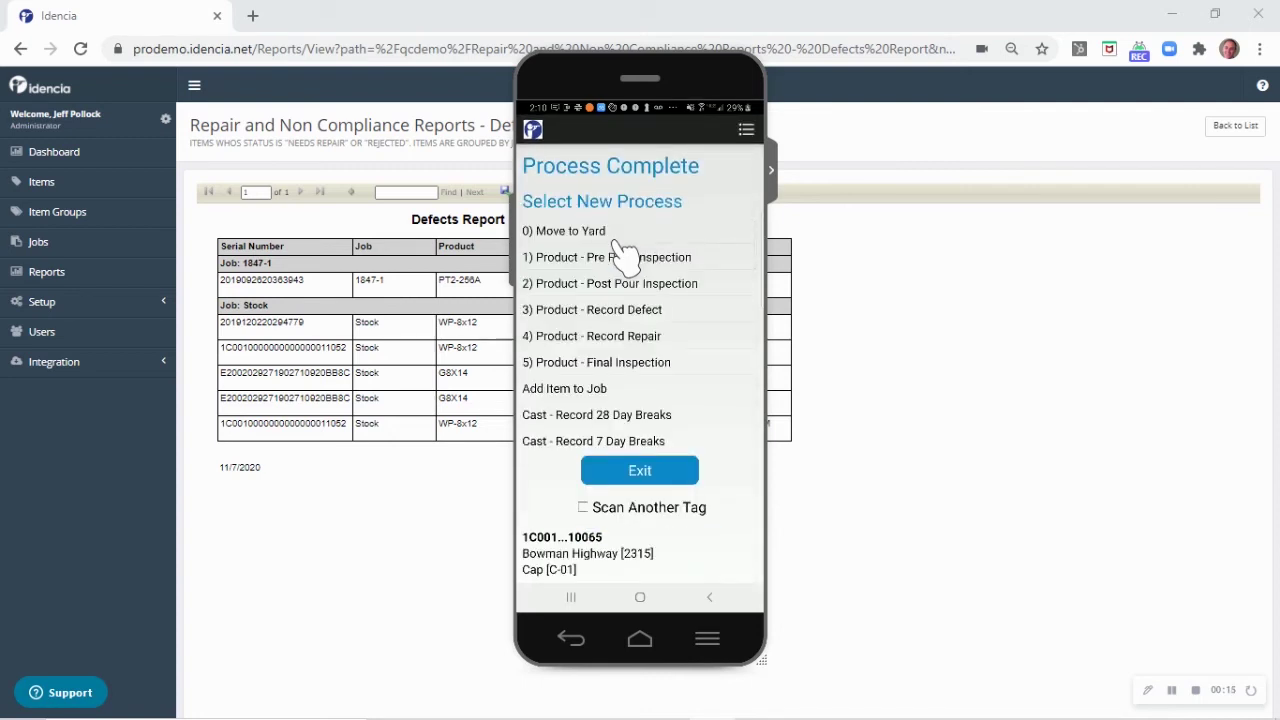
pyautogui.click(624, 255)
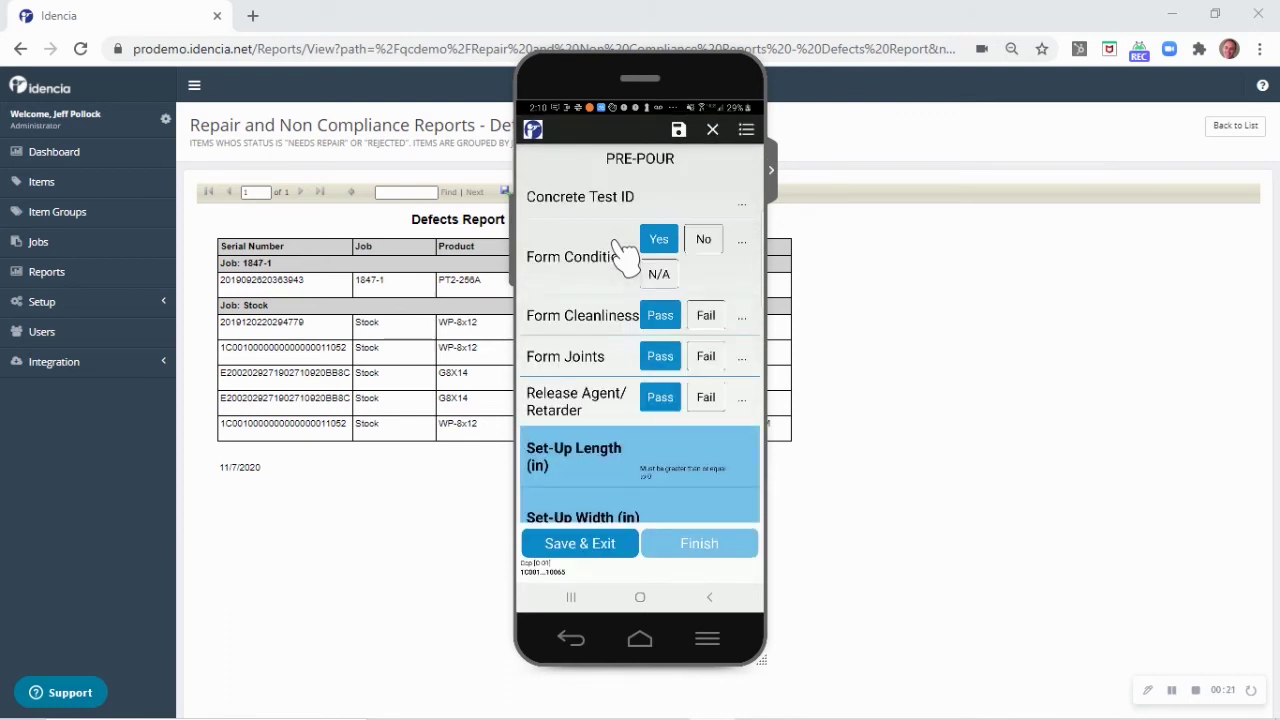
pyautogui.scroll(-1, 624, 255)
pyautogui.scroll(-2, 624, 255)
pyautogui.scroll(-2, 624, 255)
pyautogui.scroll(-1, 624, 255)
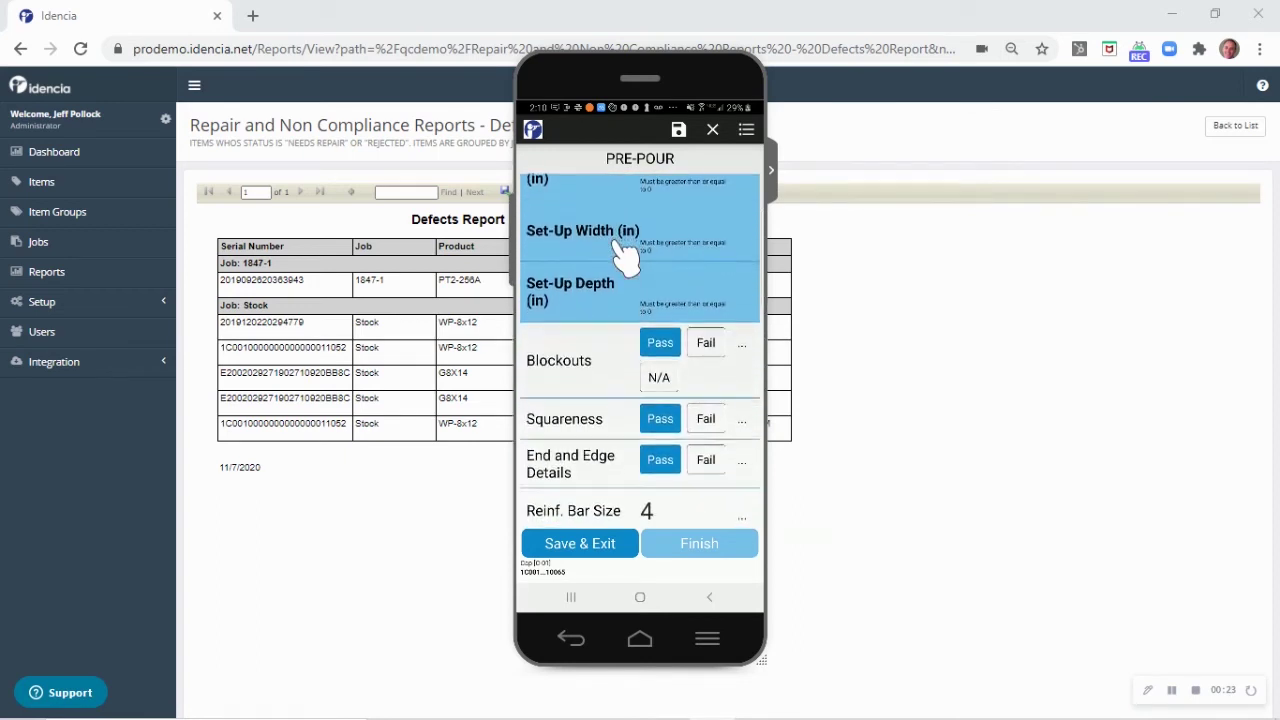
pyautogui.scroll(-1, 624, 255)
pyautogui.scroll(-2, 622, 255)
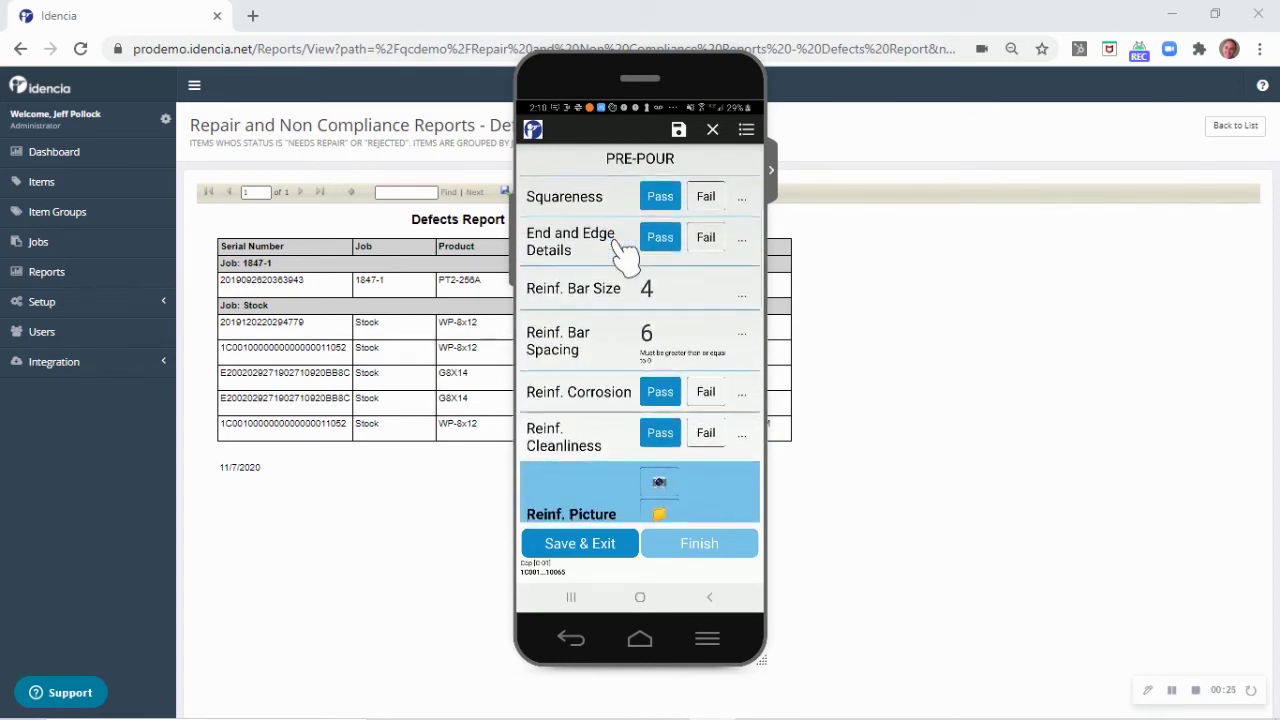
pyautogui.scroll(-3, 622, 255)
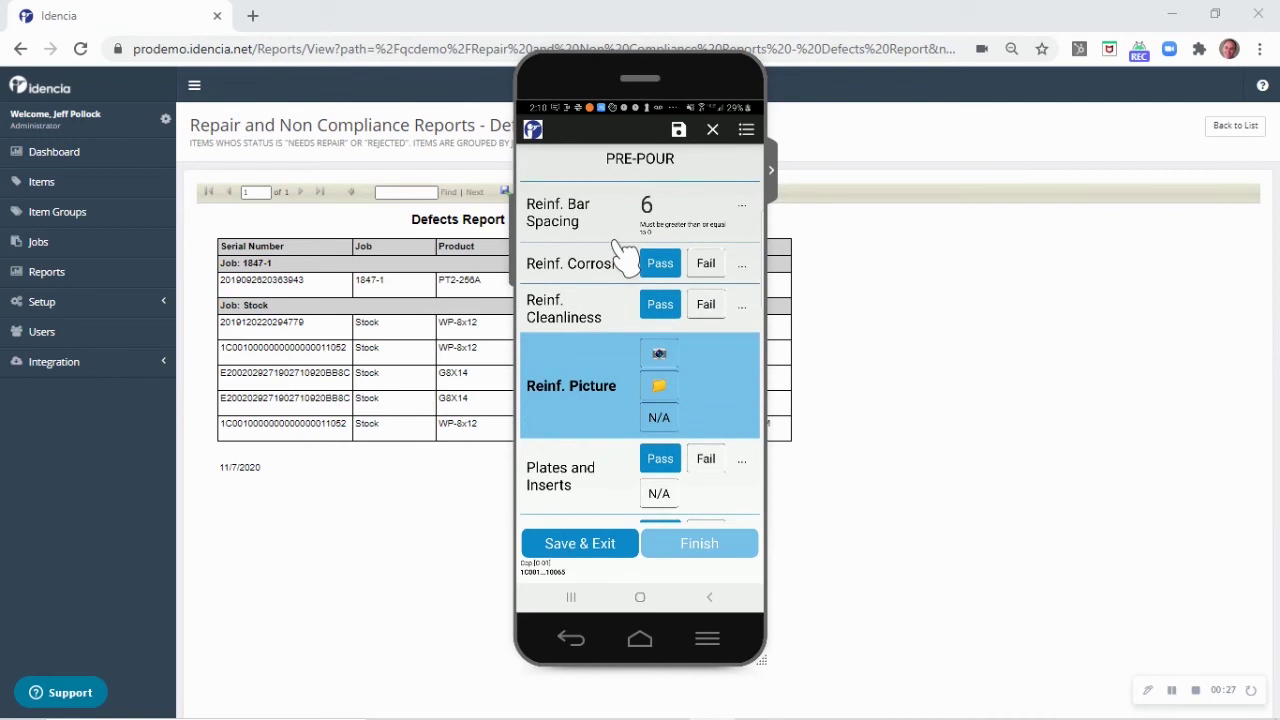
pyautogui.scroll(-2, 622, 255)
pyautogui.scroll(-1, 622, 255)
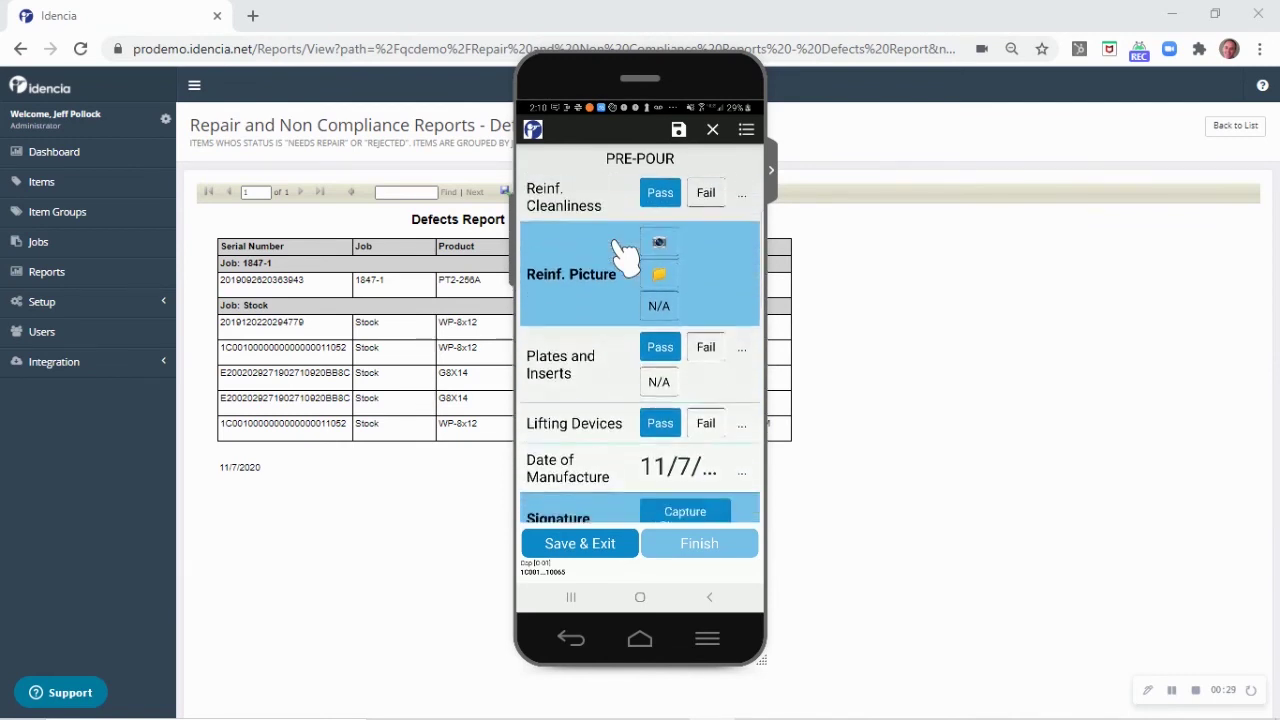
pyautogui.scroll(-1, 622, 255)
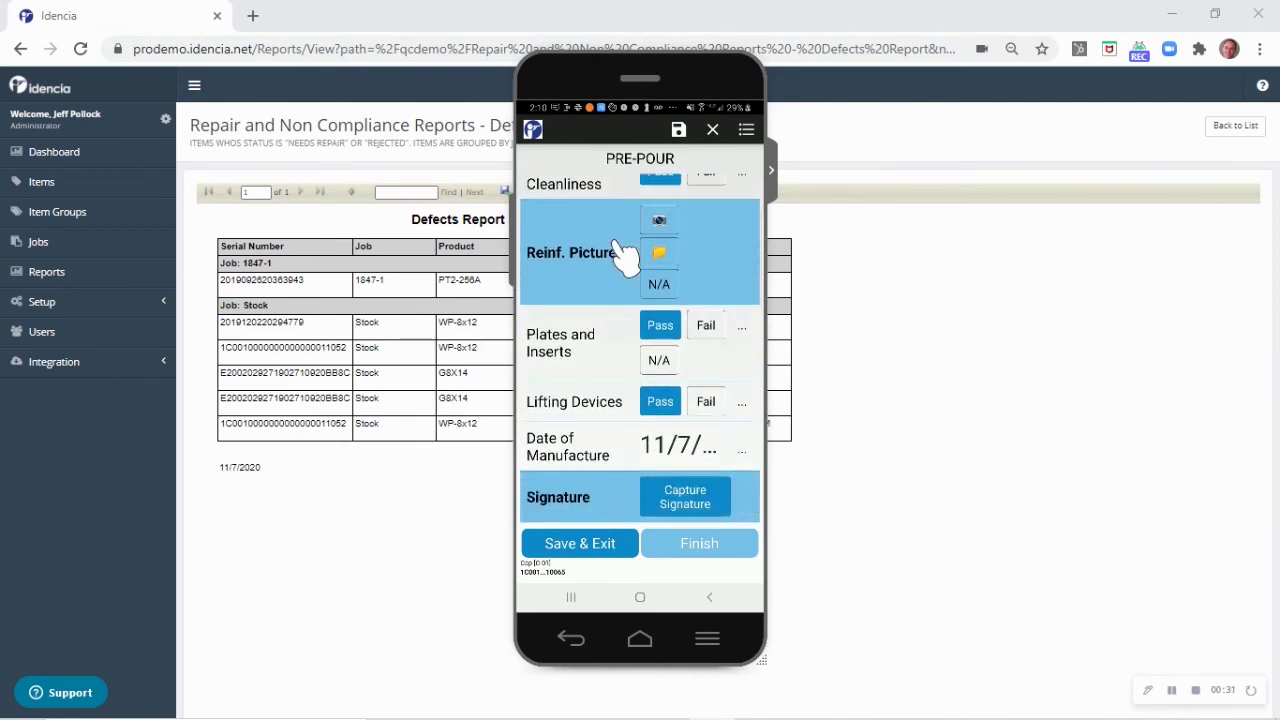
# Hide the phone mirror, leaving only the Defects Report in the browser.
pyautogui.click(1150, 74)
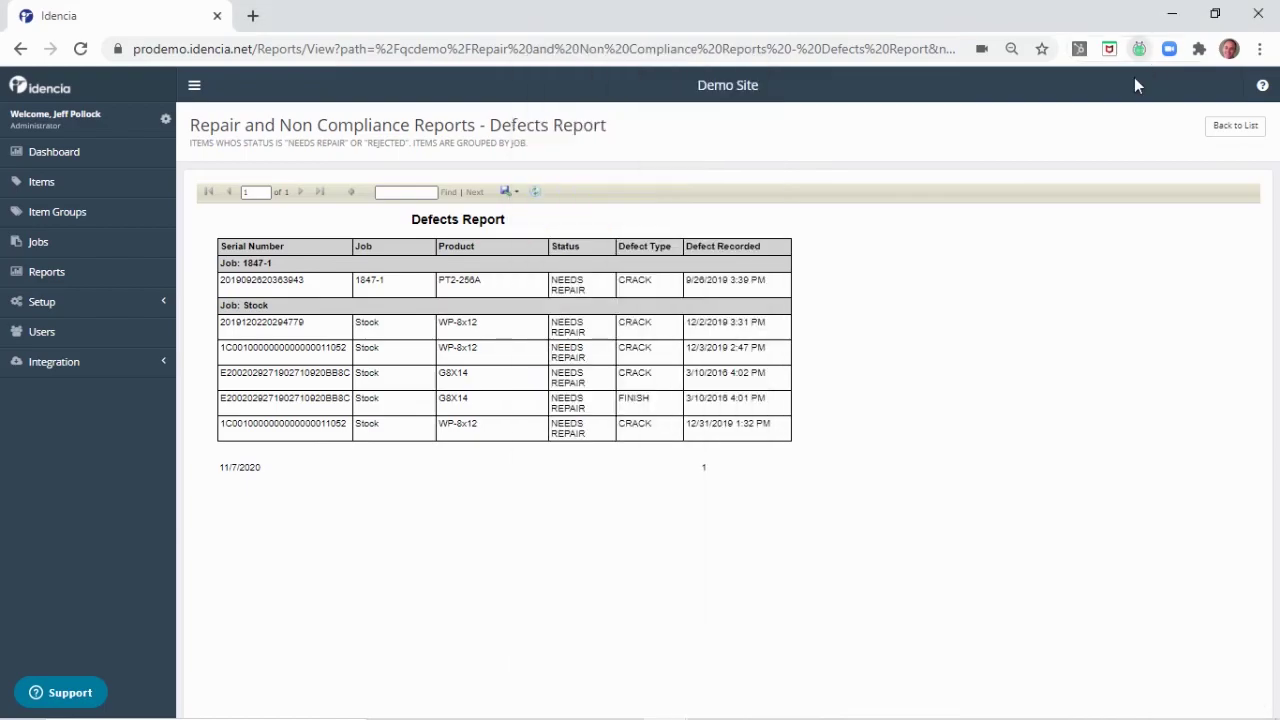